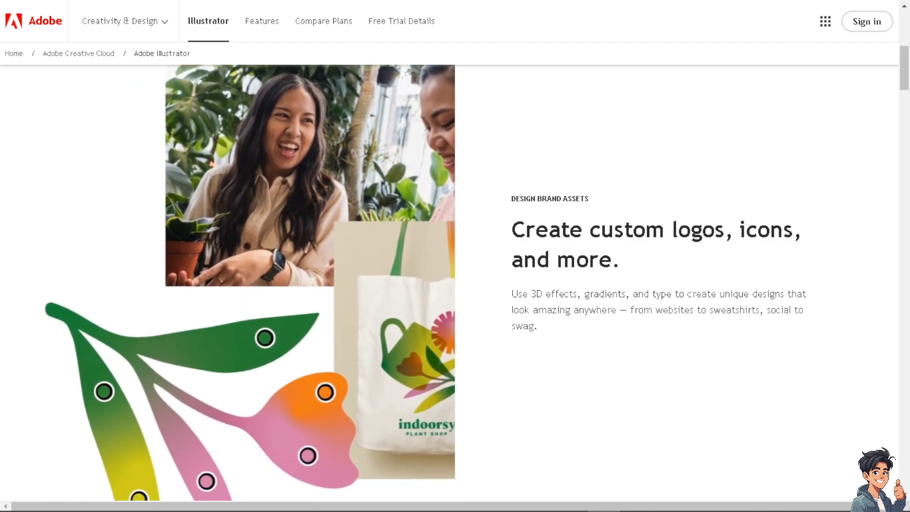
Open the account creation form from the Adobe Illustrator website's sign-in page.
scroll(673, 342, "down", 5)
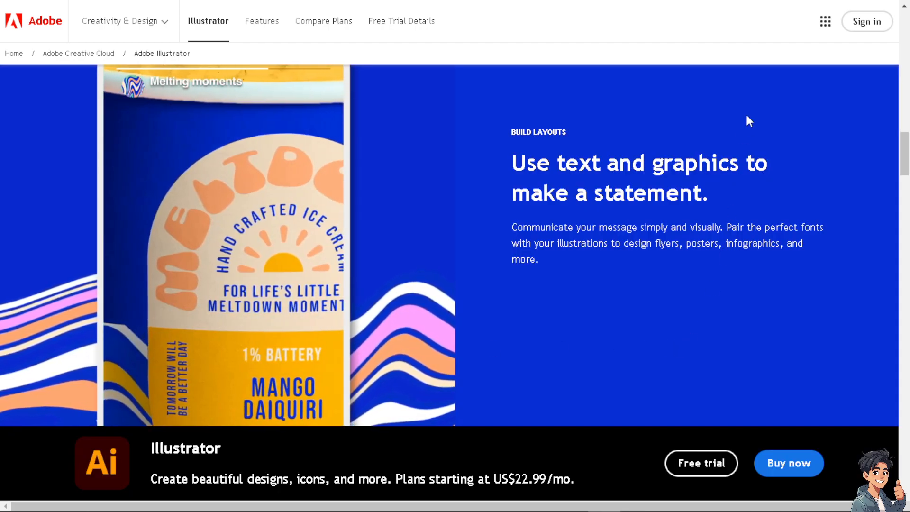
left_click(866, 23)
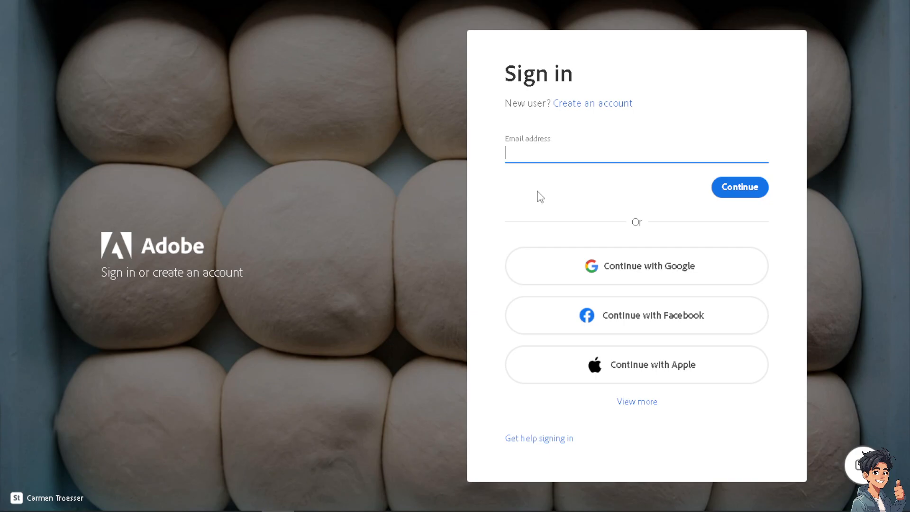
left_click(600, 105)
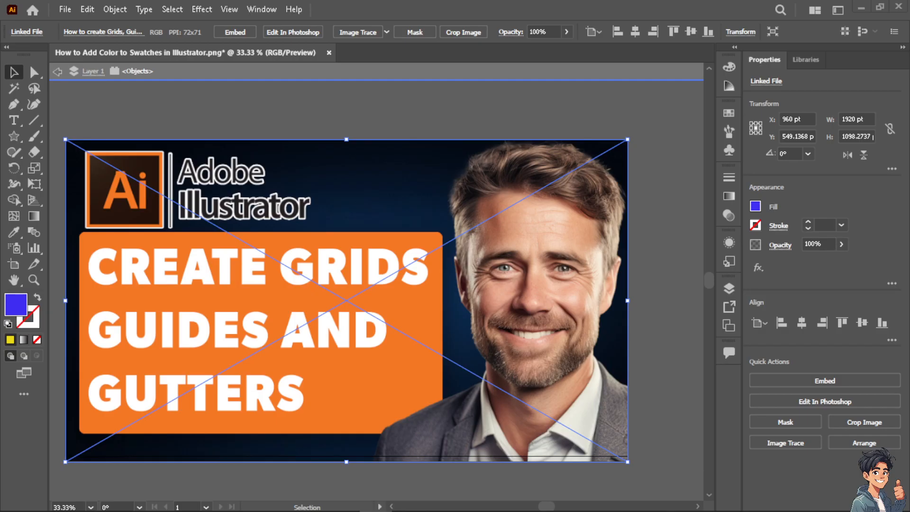
scroll(368, 367, "up", 1)
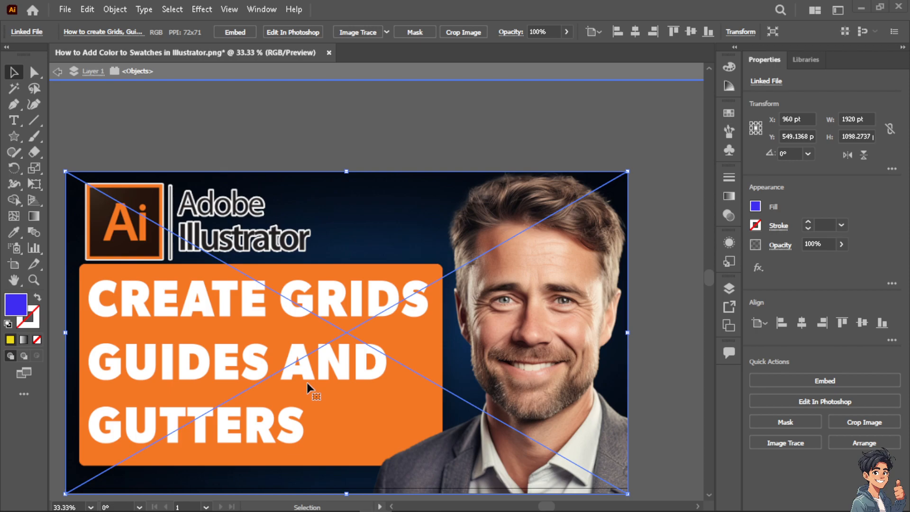
scroll(306, 382, "down", 1)
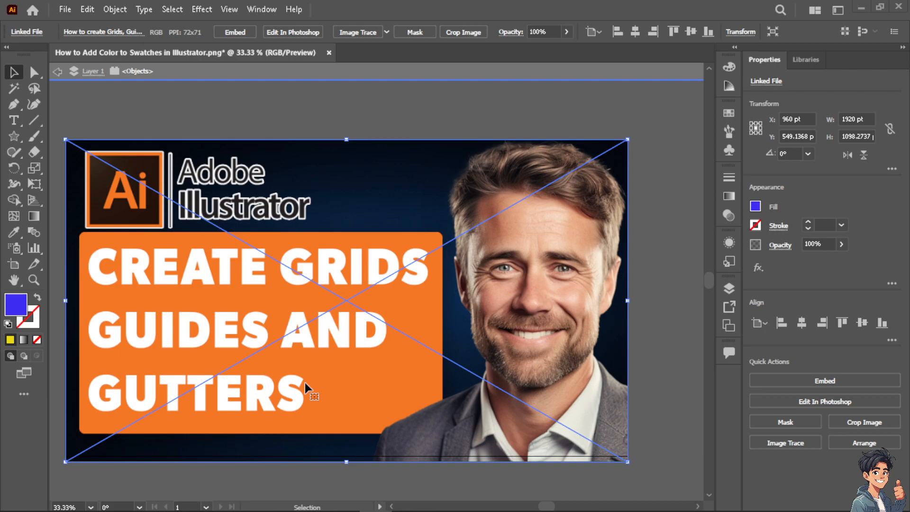
scroll(328, 381, "down", 1)
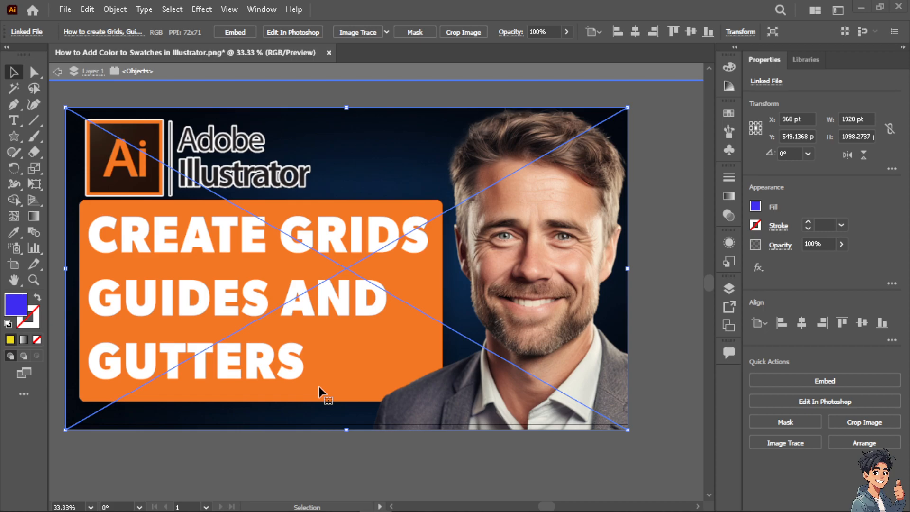
scroll(319, 387, "up", 2)
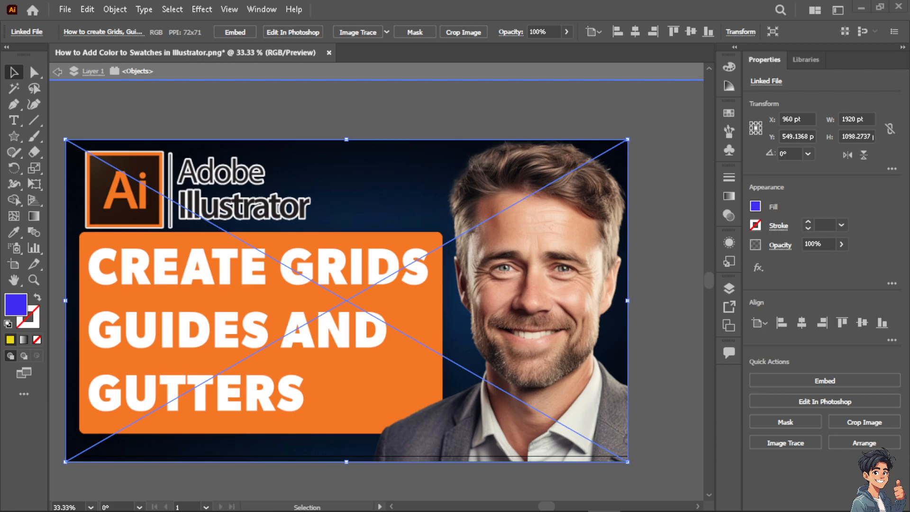
Create a new document from the Web preset Common, 1366 x 768 px.
left_click(66, 10)
left_click(66, 10)
left_click(67, 10)
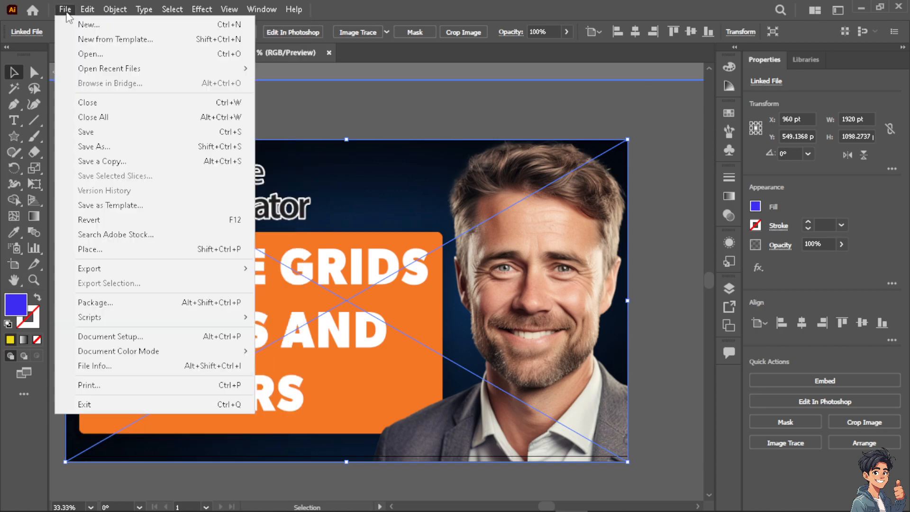
left_click(73, 26)
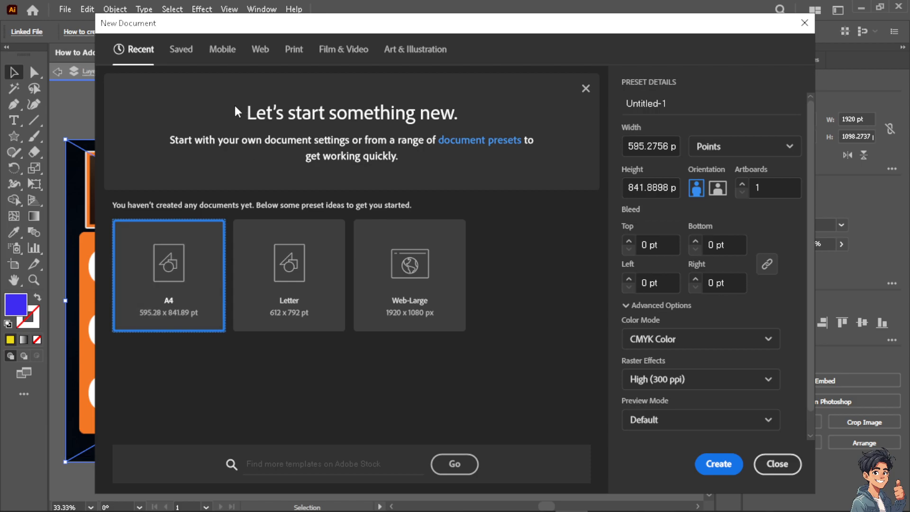
left_click(262, 55)
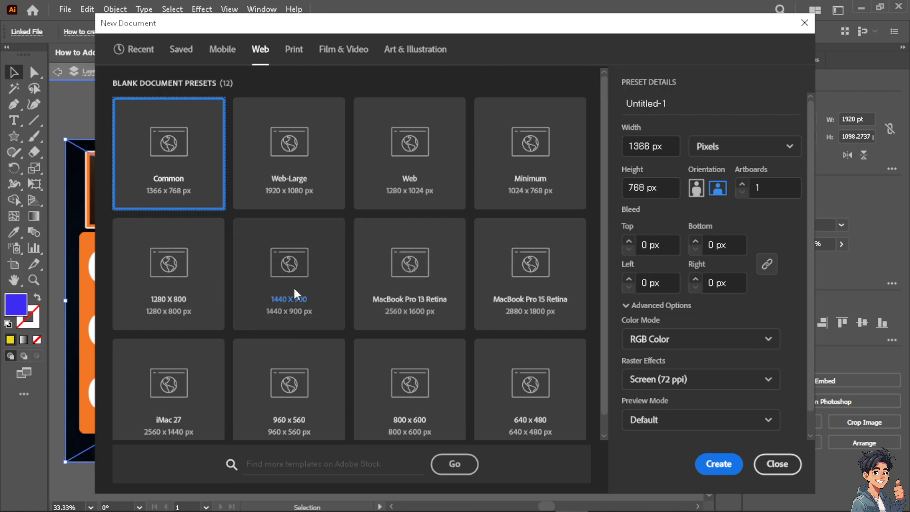
scroll(294, 288, "down", 1)
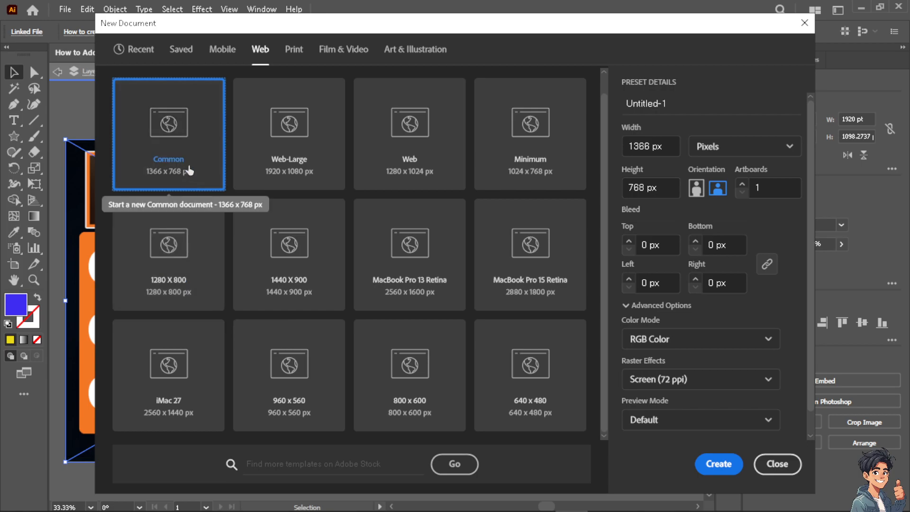
left_click(715, 465)
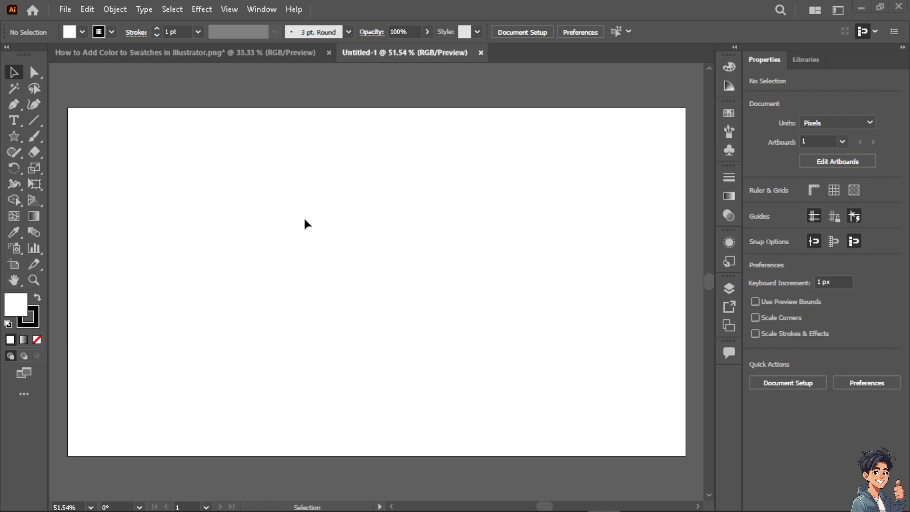
Draw a rectangle covering the whole artboard, 1366 x 768 px, with the Rectangle tool.
left_click(21, 139)
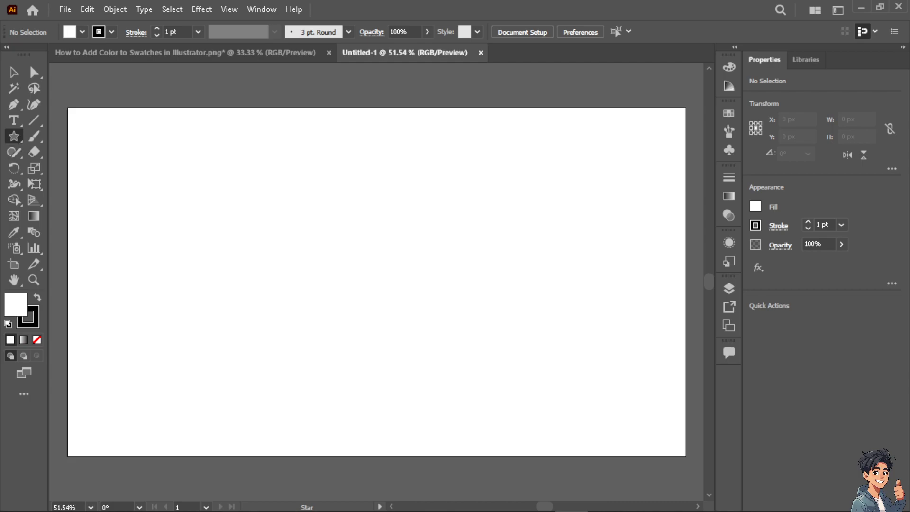
left_click(16, 137)
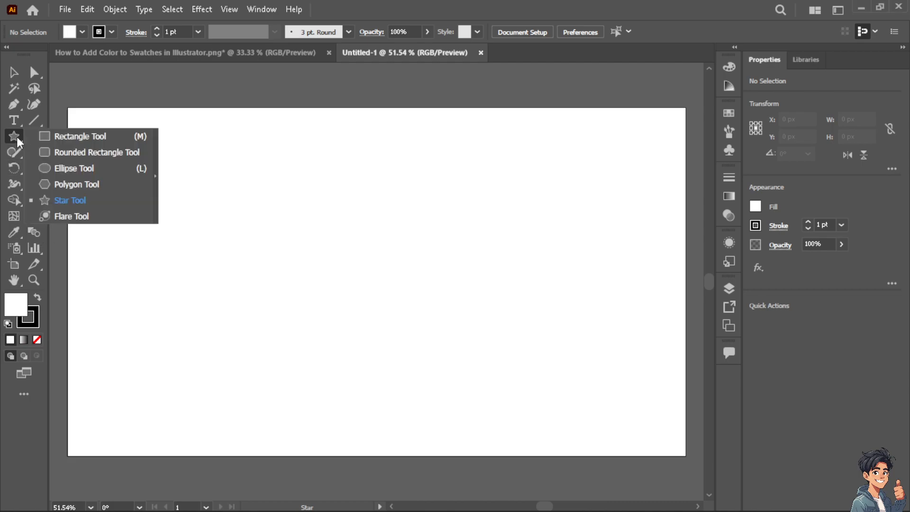
left_click(65, 138)
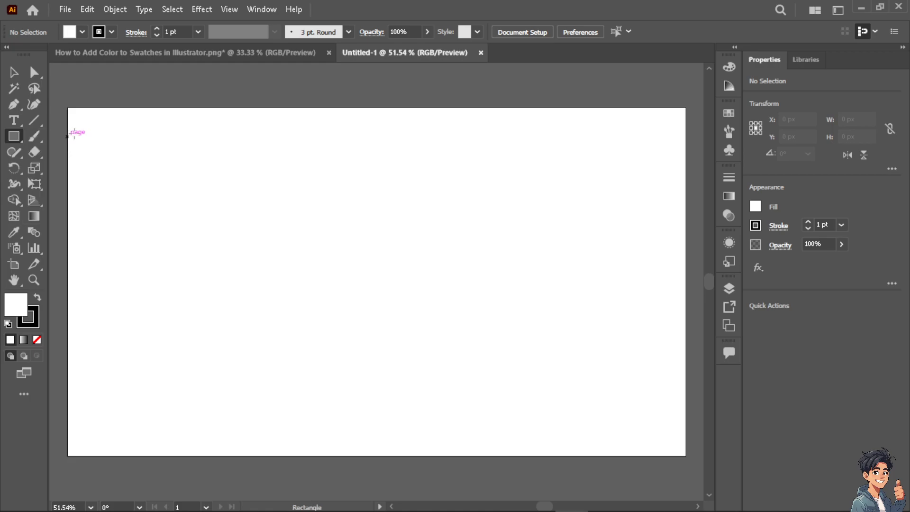
left_click_drag(68, 109, 685, 455)
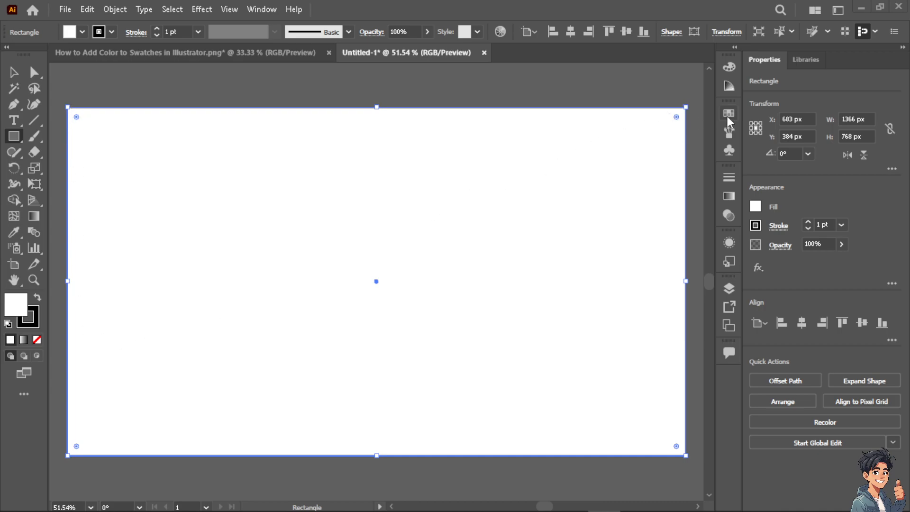
Set the rectangle's width to 1340 px.
left_click(853, 118)
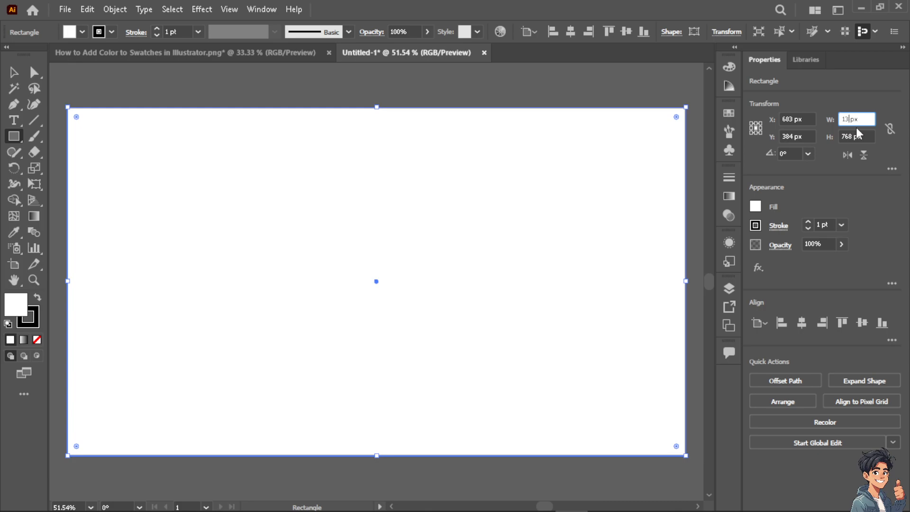
type("40")
key("Return")
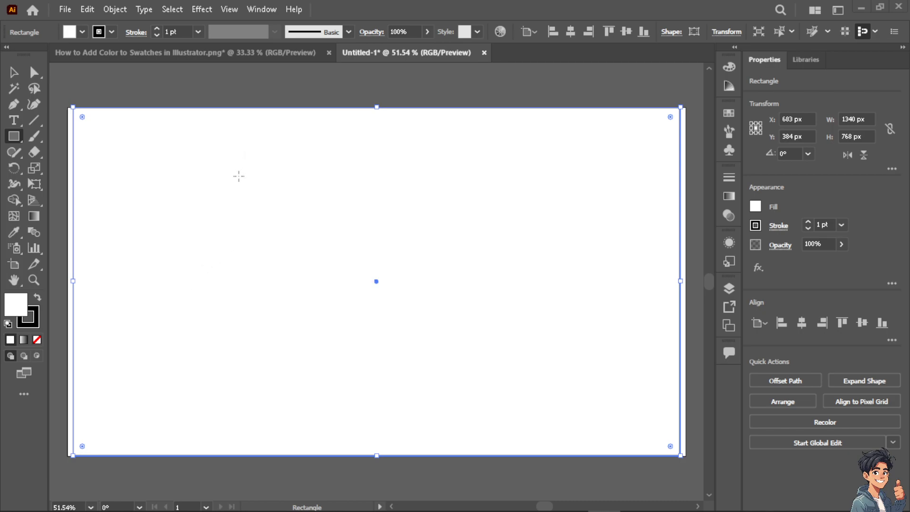
Try splitting the rectangle into a grid of 10 columns and undo the split.
left_click(121, 11)
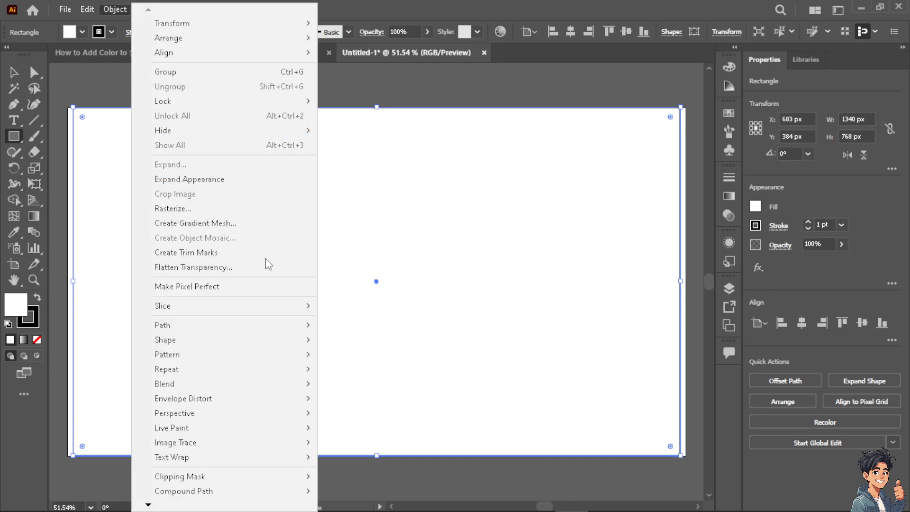
mouse_move(236, 326)
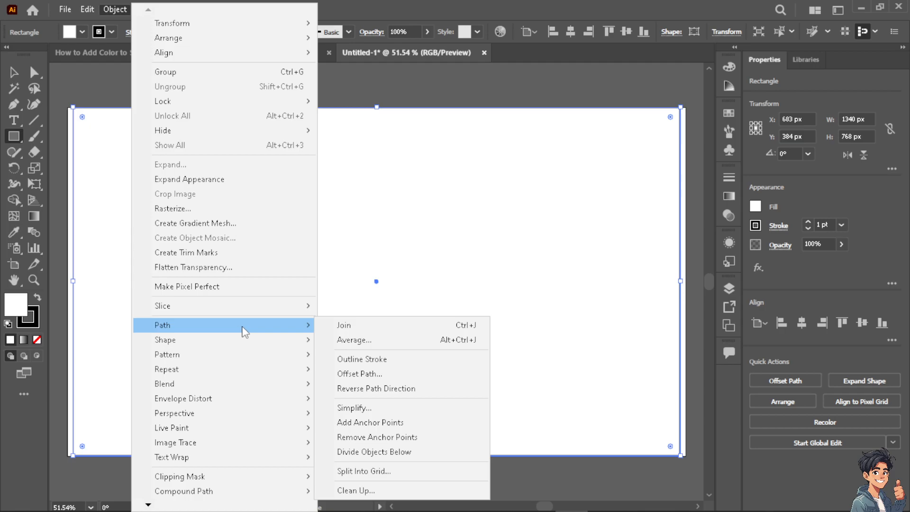
left_click(385, 472)
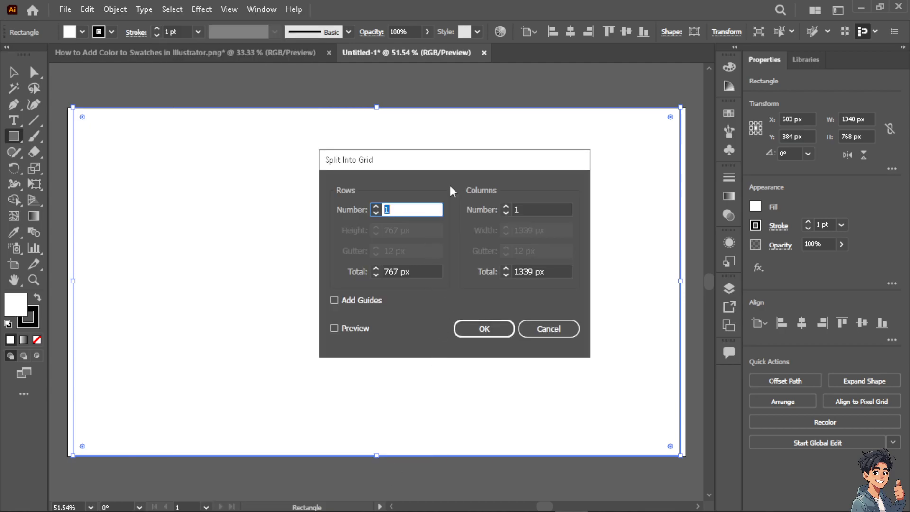
left_click_drag(457, 162, 335, 207)
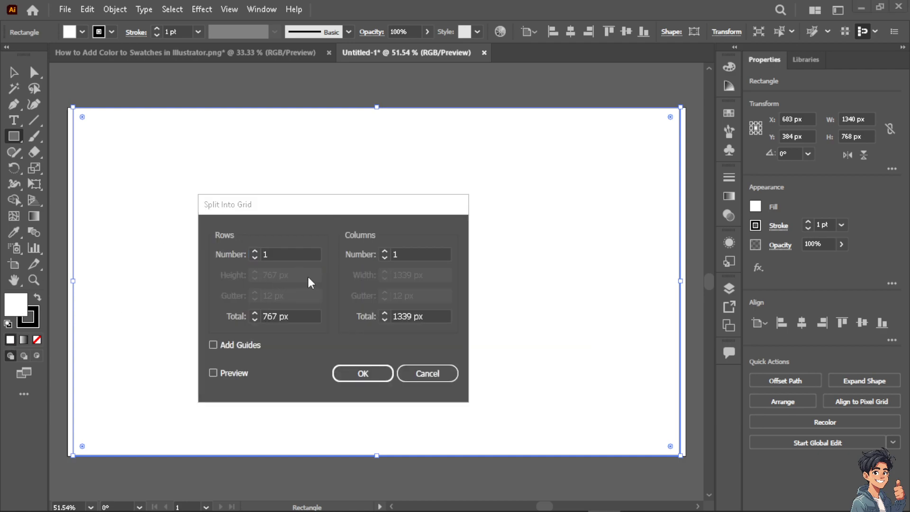
left_click_drag(332, 209, 376, 204)
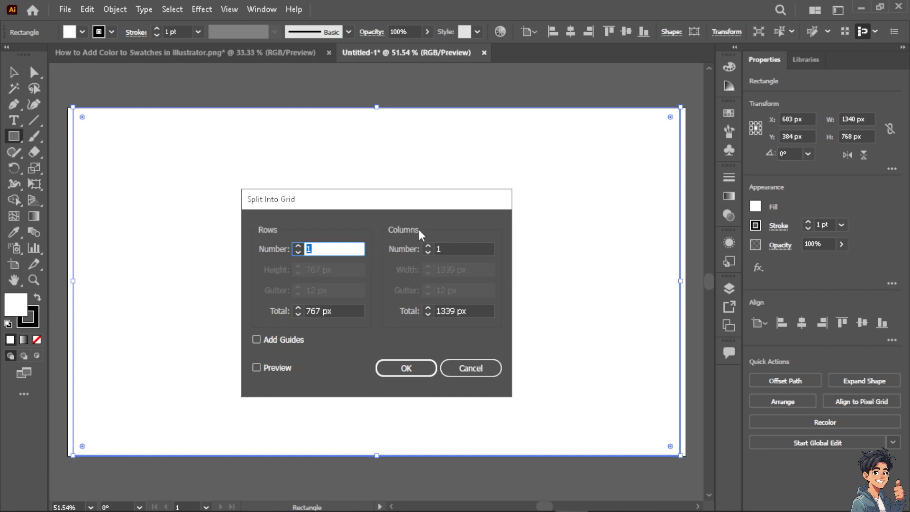
left_click(445, 247)
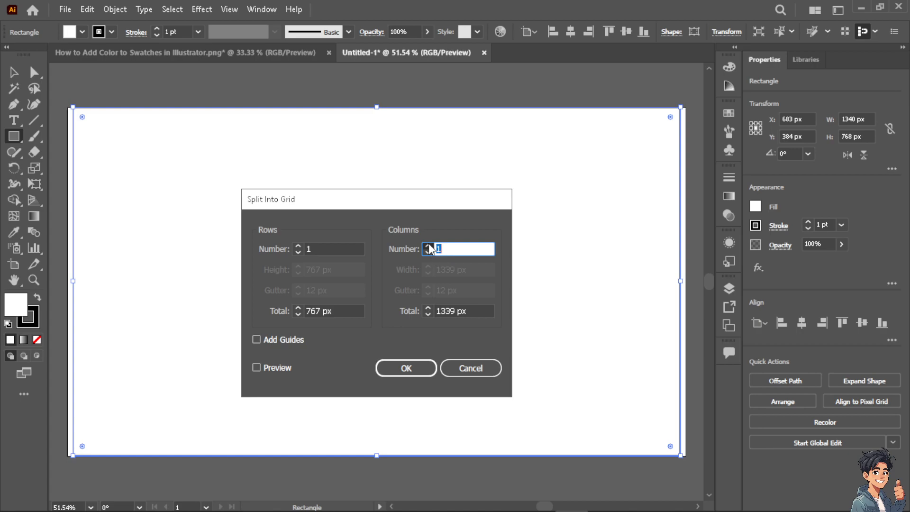
left_click(428, 246)
left_click_drag(440, 248, 430, 251)
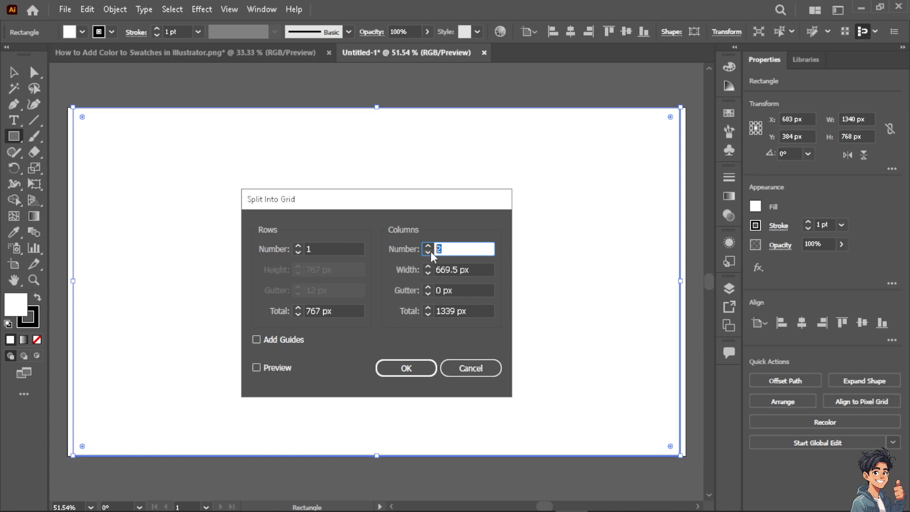
key("Return")
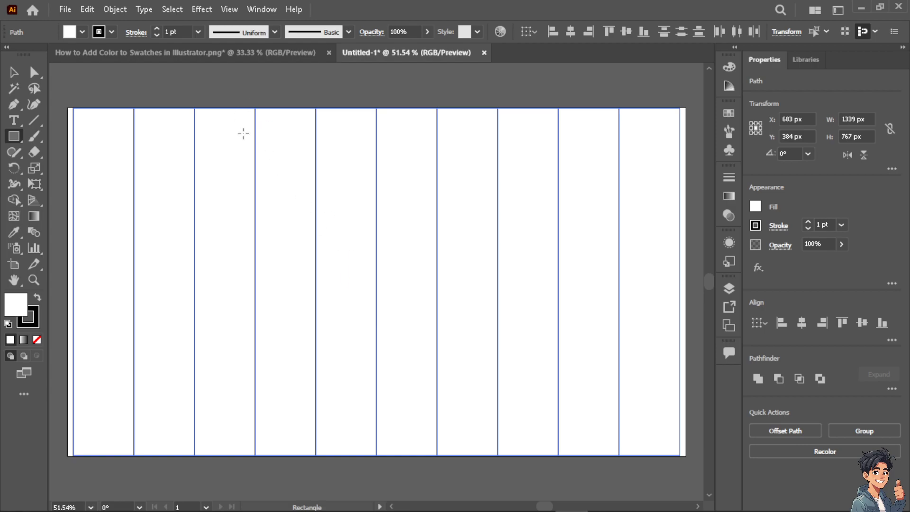
key("ctrl+z")
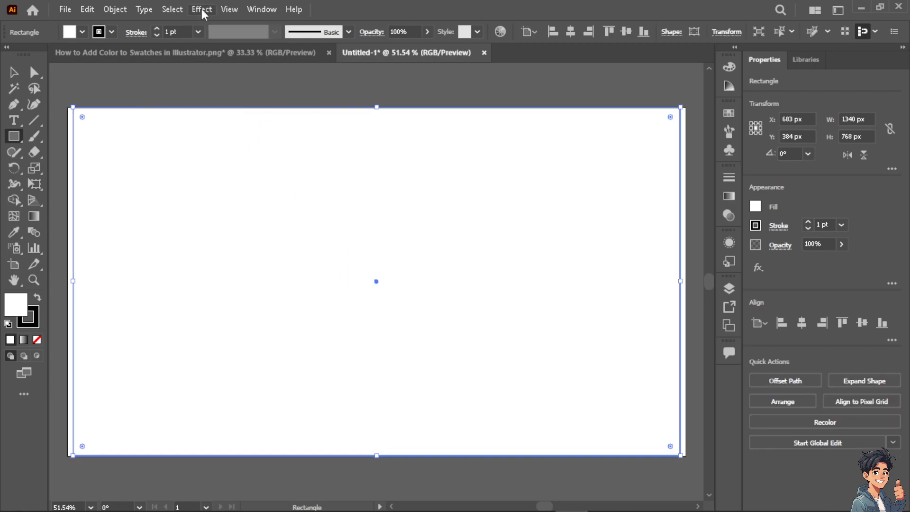
Start Split Into Grid on the rectangle with 2 columns and turn on the preview.
left_click(115, 9)
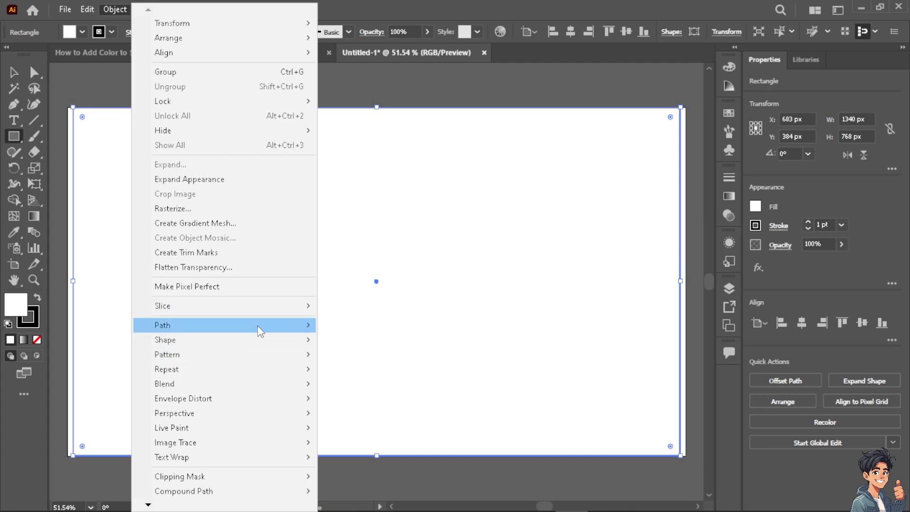
mouse_move(257, 325)
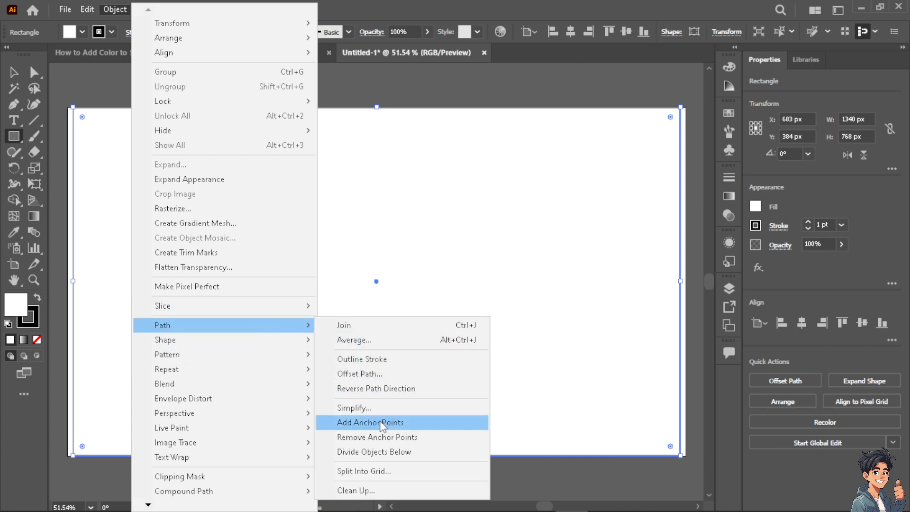
left_click(378, 471)
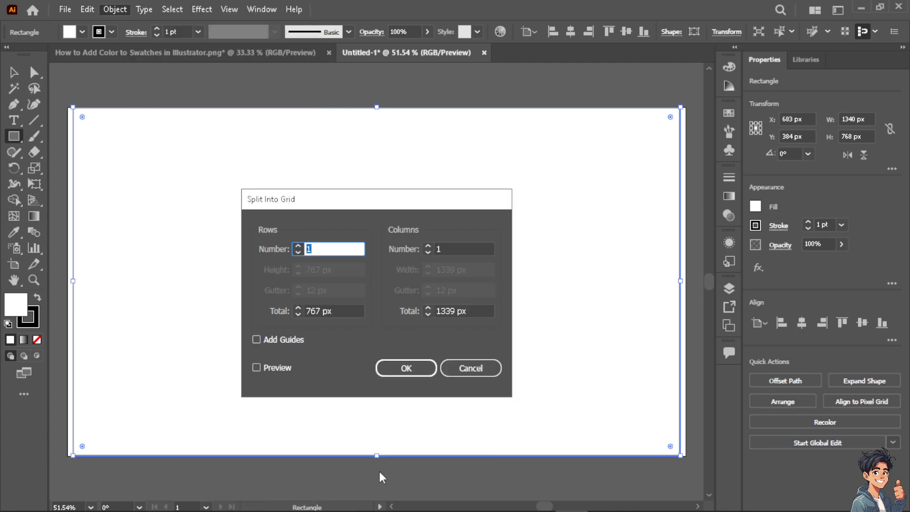
left_click(451, 249)
double_click(439, 249)
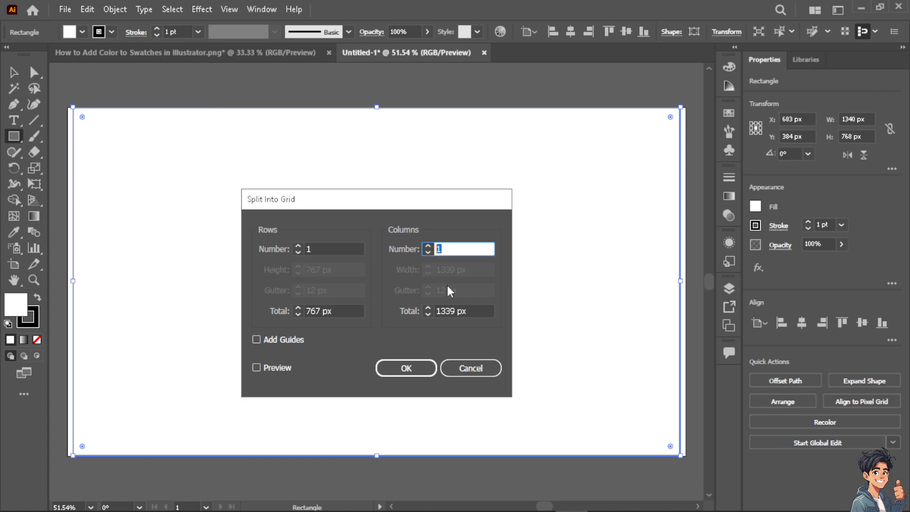
type("2")
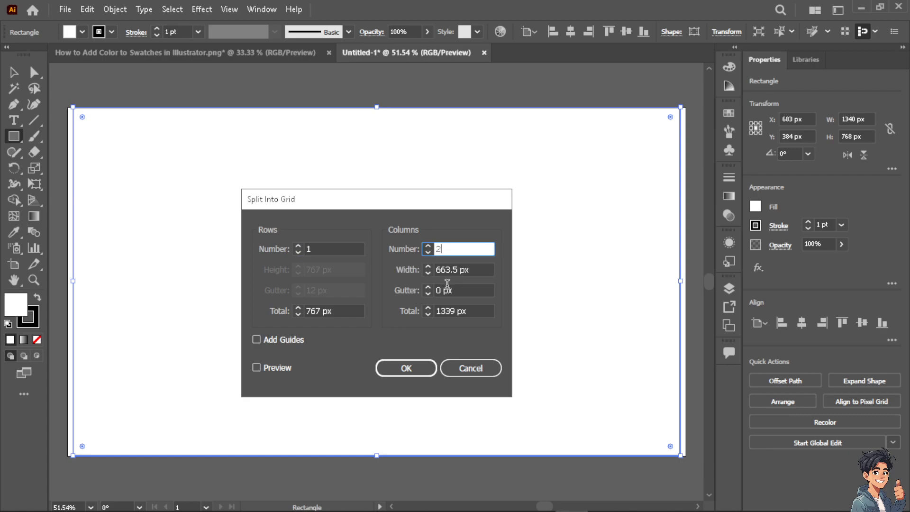
left_click(257, 367)
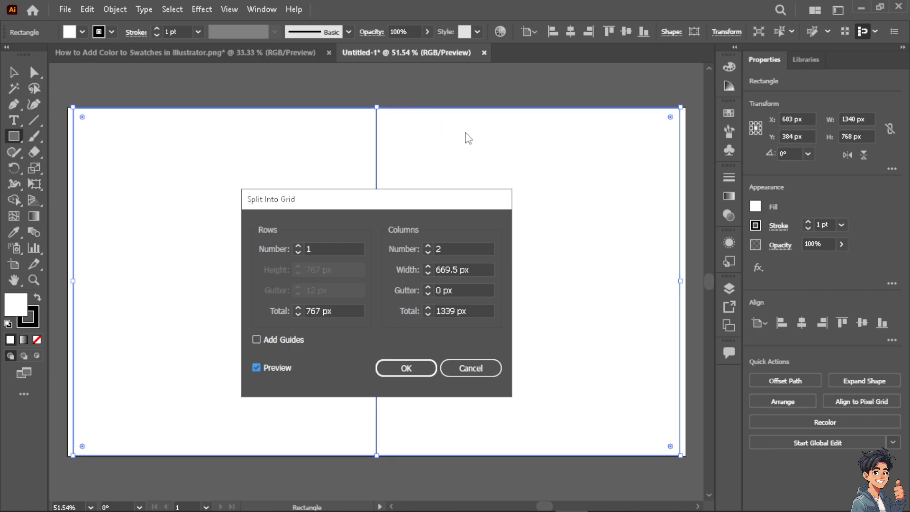
Preview the grid with 10 columns, and set the column count back to 2.
left_click(254, 366)
left_click(257, 366)
left_click_drag(458, 246, 399, 235)
type("10")
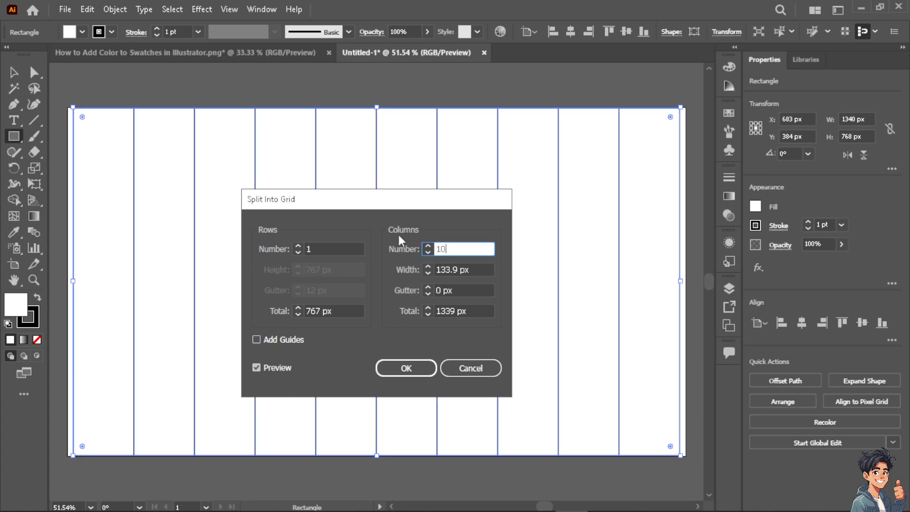
left_click_drag(451, 248, 429, 250)
type("2")
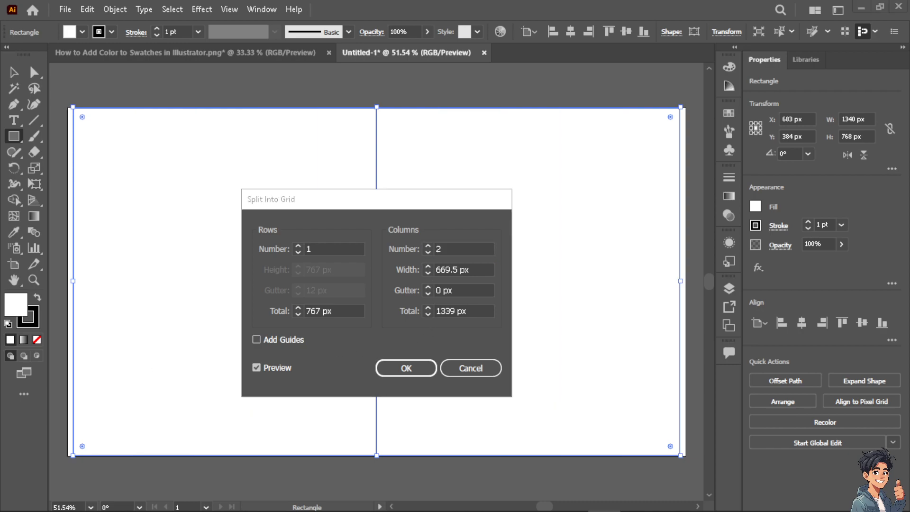
Set the grid to 10 columns with a 10 px gutter between them.
left_click_drag(454, 249, 435, 248)
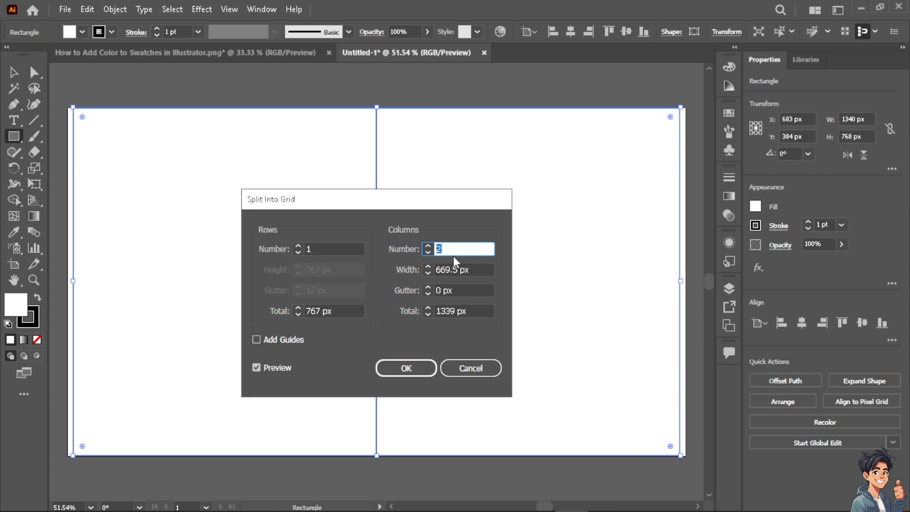
type("10")
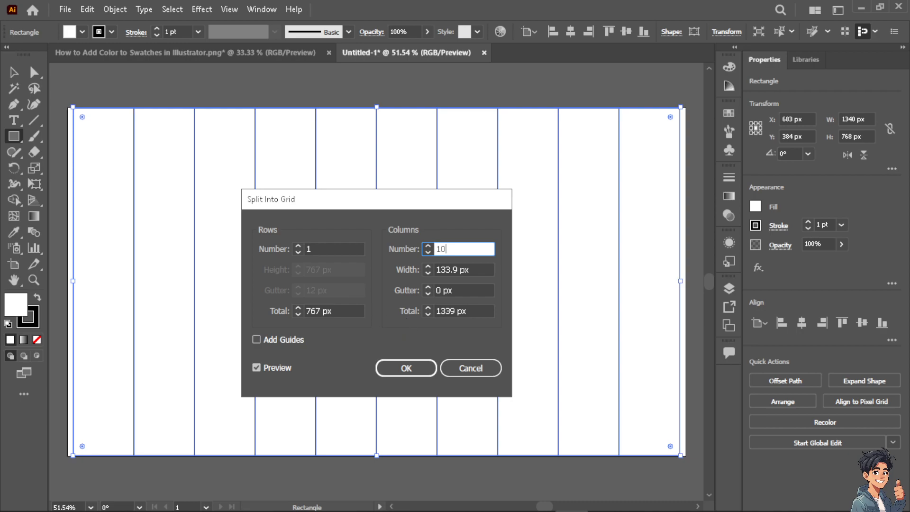
left_click(428, 286)
left_click(428, 286)
left_click(428, 287)
left_click(429, 286)
left_click(429, 286)
left_click(429, 286)
left_click(428, 286)
left_click(428, 287)
left_click(428, 287)
left_click(428, 286)
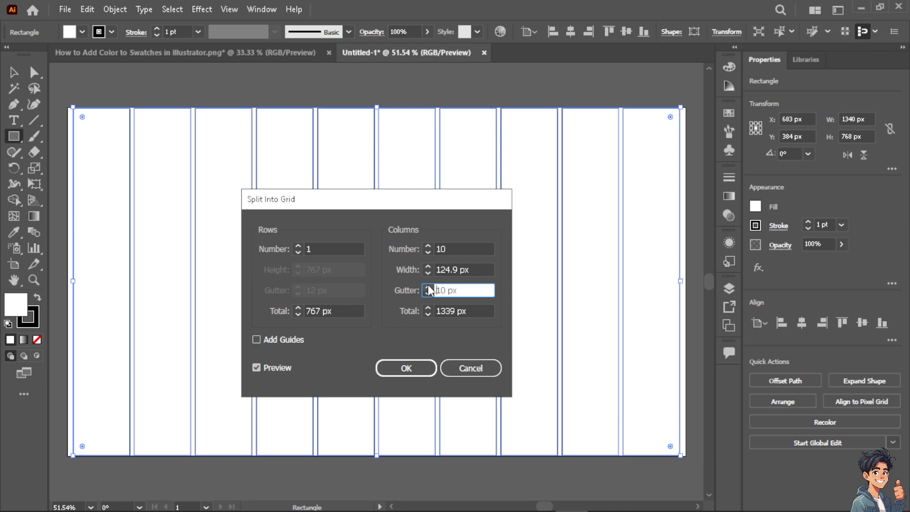
Preview wider column gutters beyond 21 px, and bring the gutter back to 10 px.
left_click(429, 286)
left_click(429, 286)
left_click(428, 286)
left_click(429, 286)
left_click(428, 287)
left_click(428, 286)
left_click(428, 286)
left_click(428, 286)
left_click(428, 286)
left_click(428, 286)
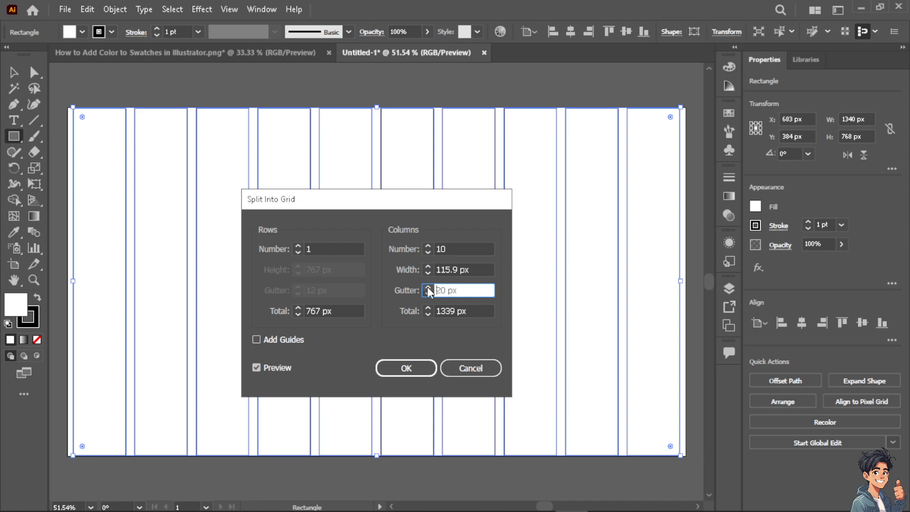
left_click(428, 286)
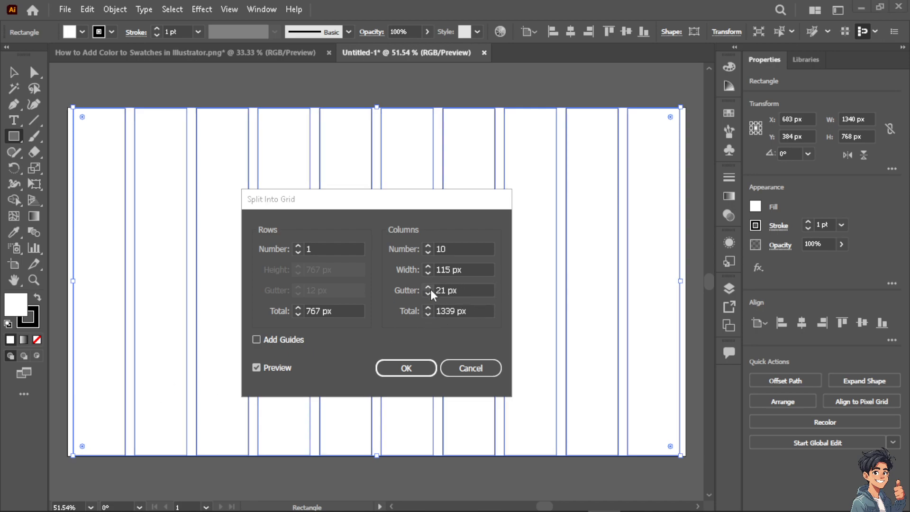
left_click(429, 287)
left_click(429, 287)
left_click(428, 287)
left_click(428, 287)
left_click(427, 293)
left_click(427, 293)
left_click(428, 293)
left_click(428, 293)
left_click(428, 294)
left_click(428, 294)
left_click(428, 294)
left_click(428, 294)
left_click(427, 294)
left_click(428, 294)
left_click(428, 294)
left_click(427, 294)
left_click(428, 294)
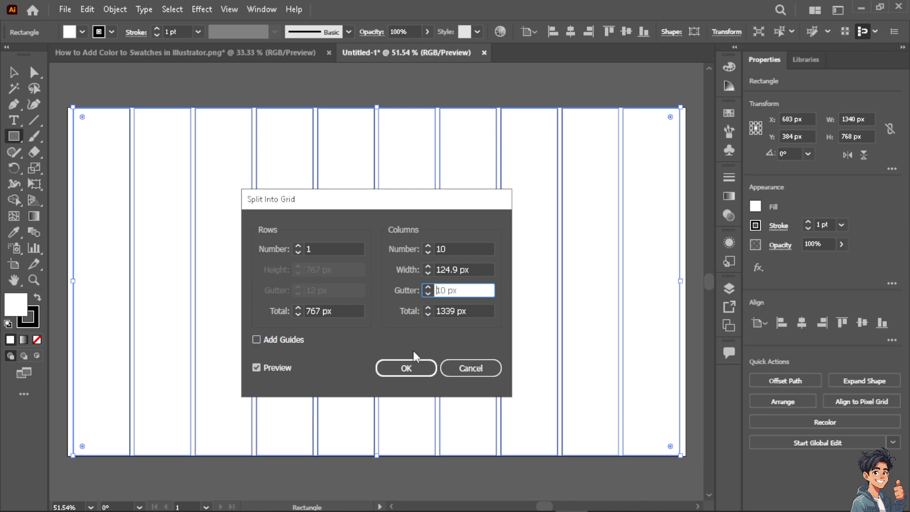
Apply the grid split to the rectangle and convert the resulting columns into guides.
left_click(407, 369)
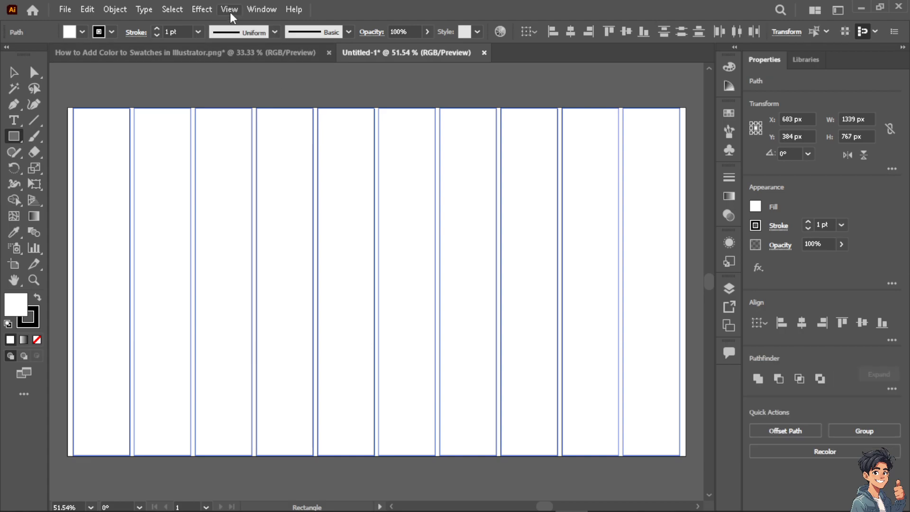
left_click(231, 10)
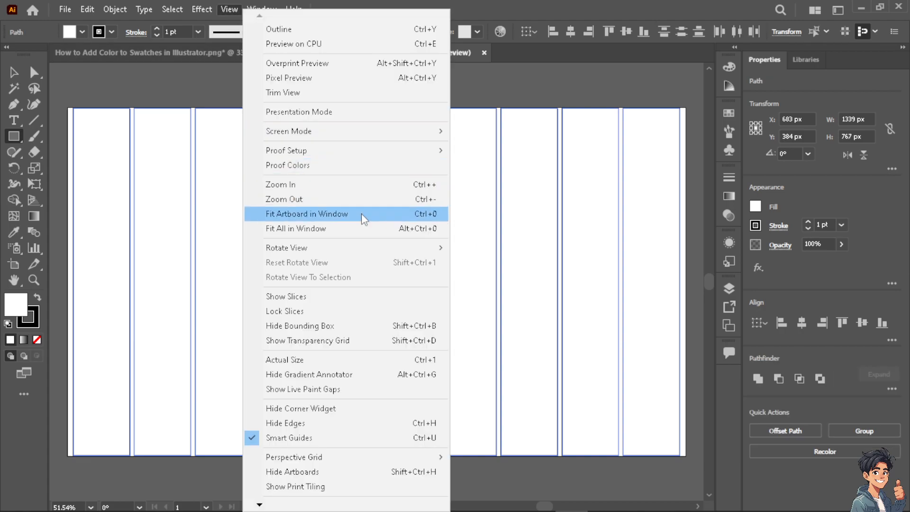
mouse_move(260, 505)
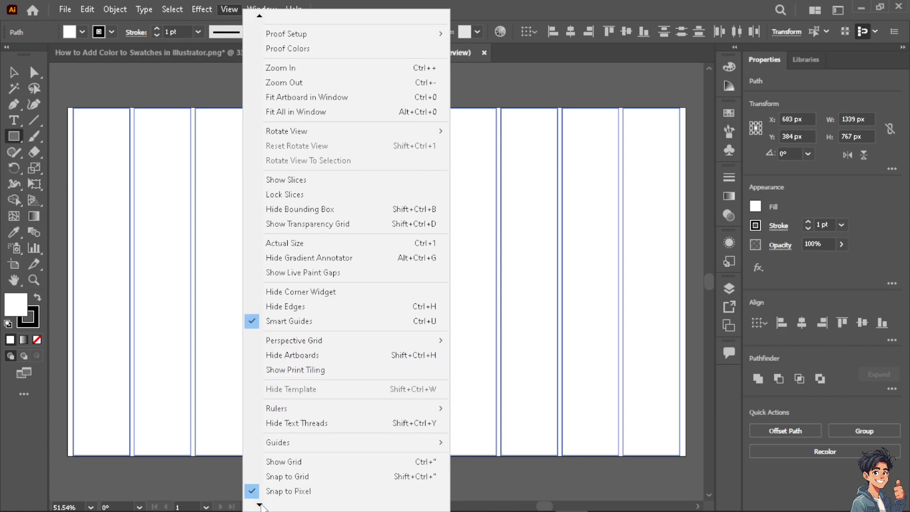
mouse_move(322, 449)
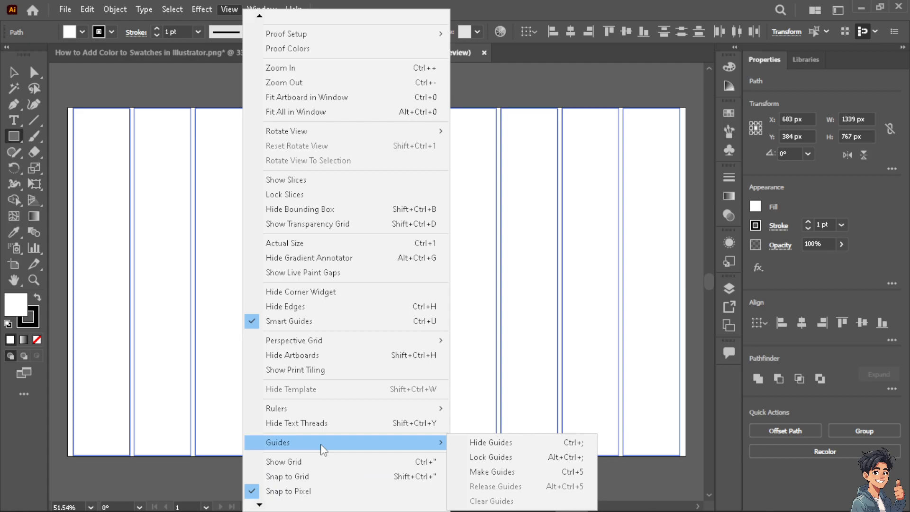
left_click(500, 468)
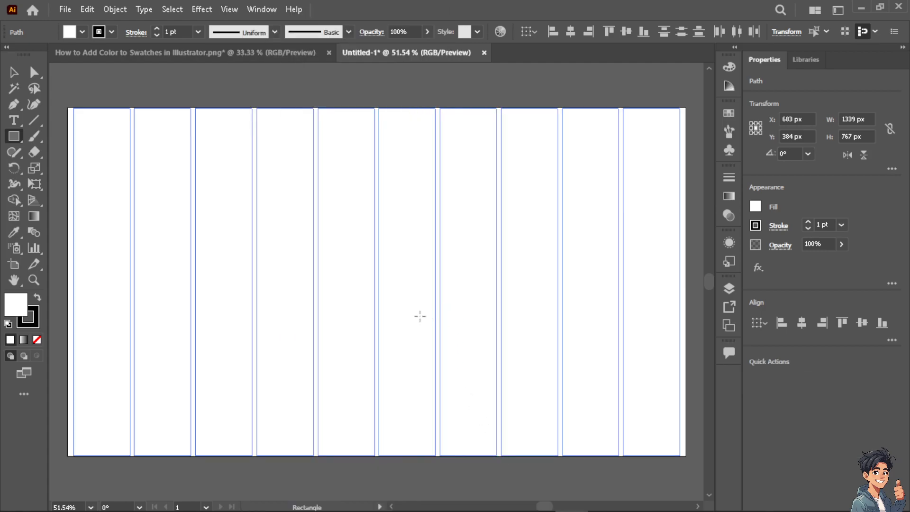